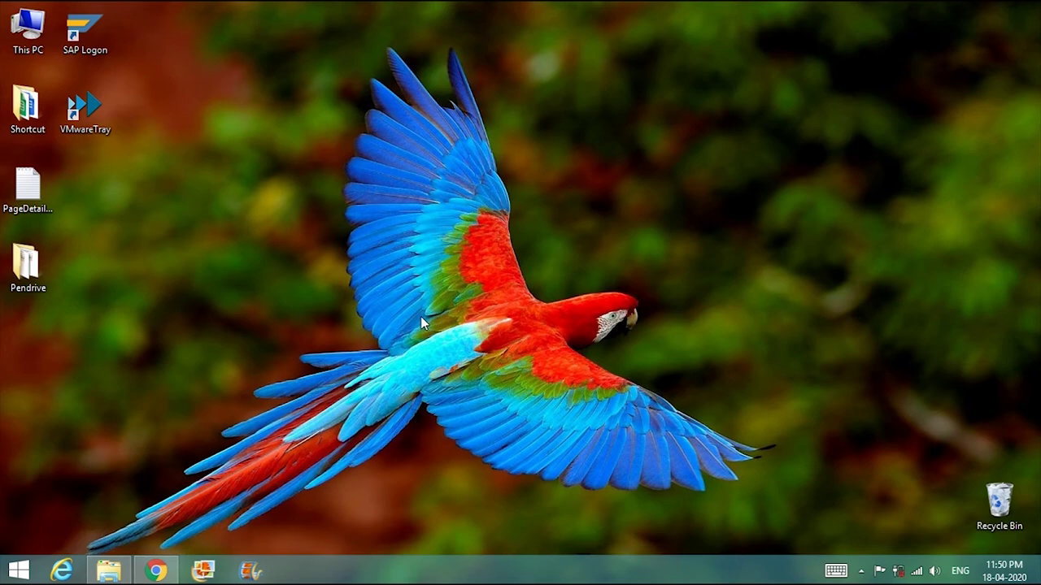
- Request the SQL Developer 19.4 Windows 64-bit download with JDK 8 included (496 MB)
{"action": "left_click", "coordinate": [159, 571]}
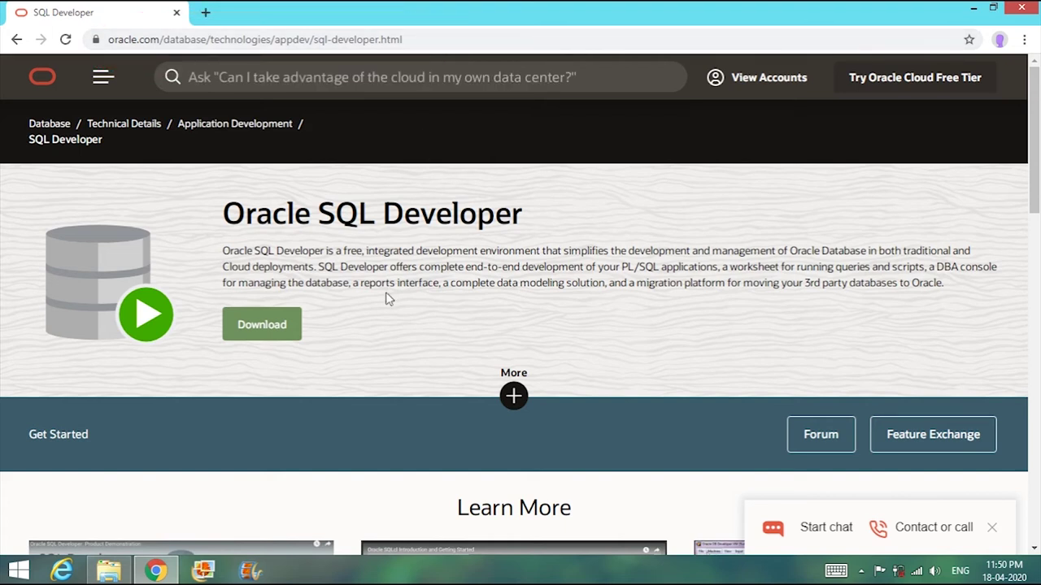
{"action": "left_click", "coordinate": [288, 325]}
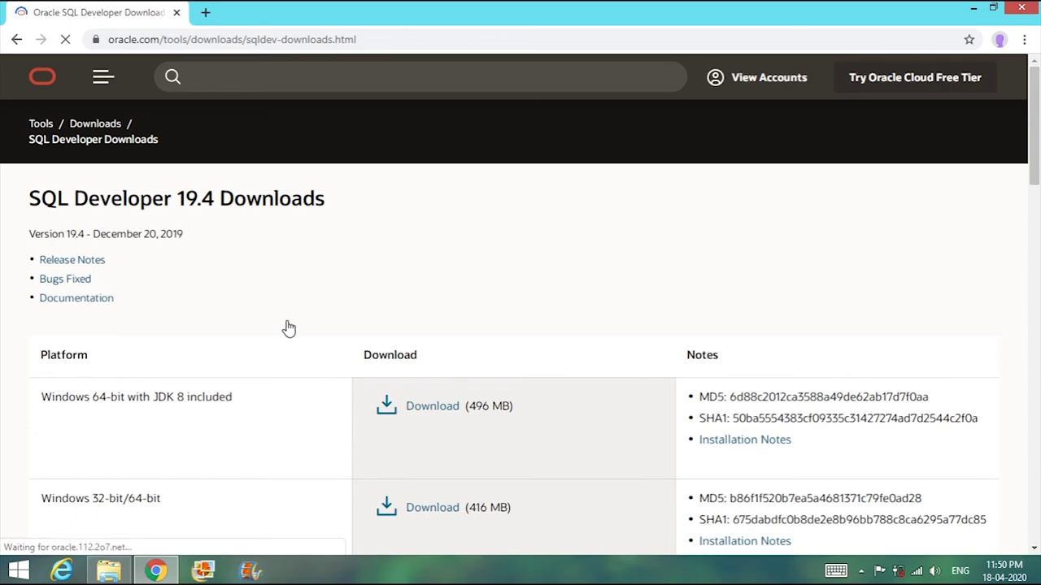
{"action": "scroll", "coordinate": [288, 328], "scroll_direction": "down", "scroll_amount": 2}
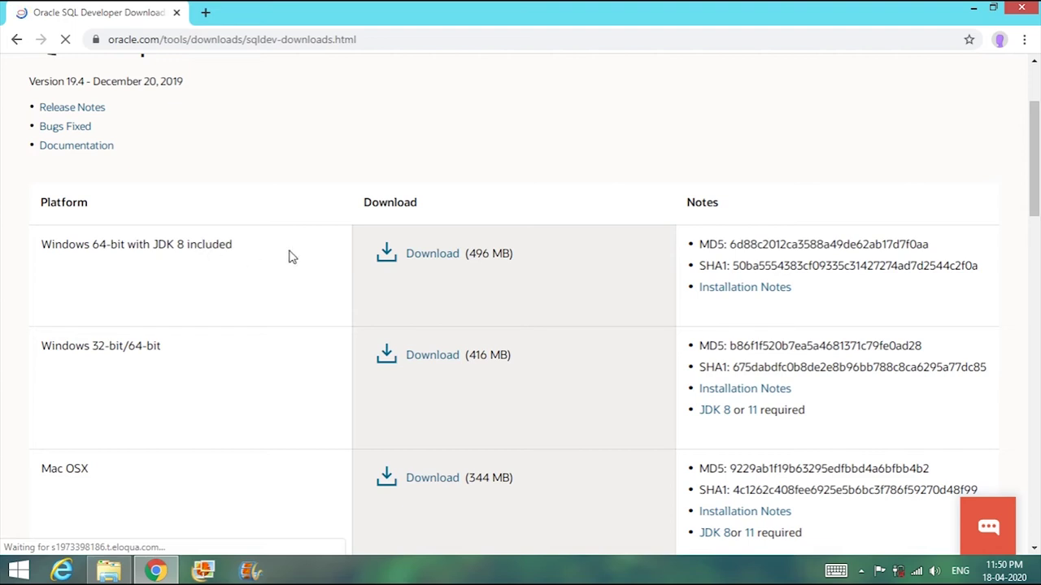
{"action": "left_click", "coordinate": [428, 262]}
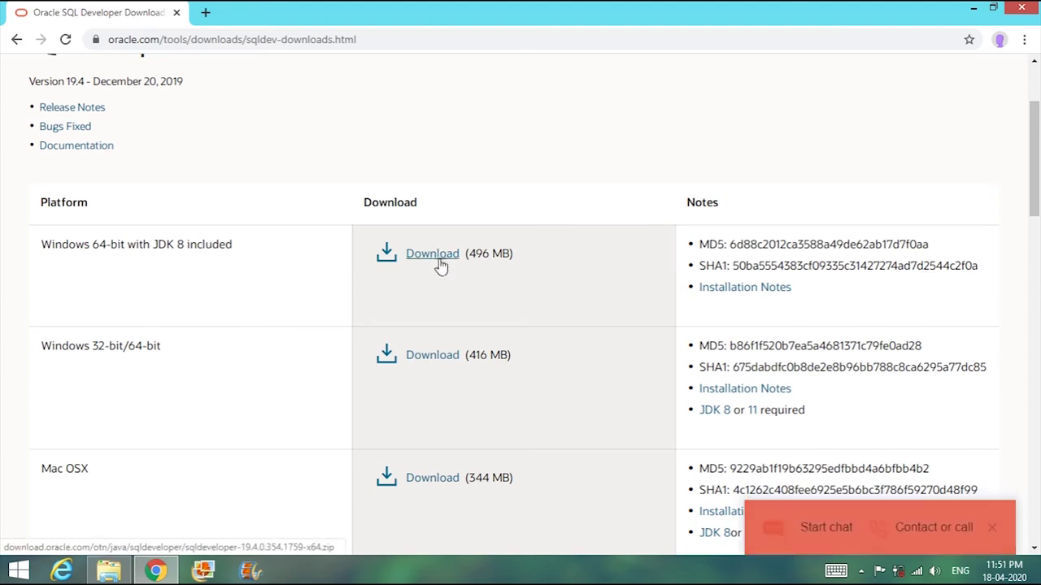
{"action": "left_click", "coordinate": [445, 257]}
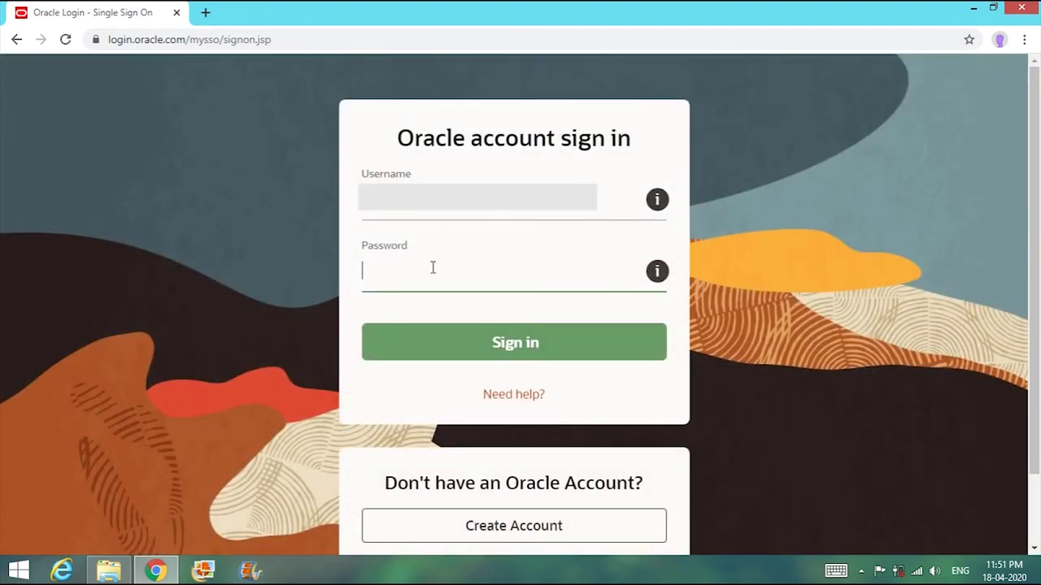
- Enter the Oracle account password and sign in so the sqldeveloper-19.4 zip downloads
{"action": "type", "text": "*********"}
{"action": "left_click", "coordinate": [504, 345]}
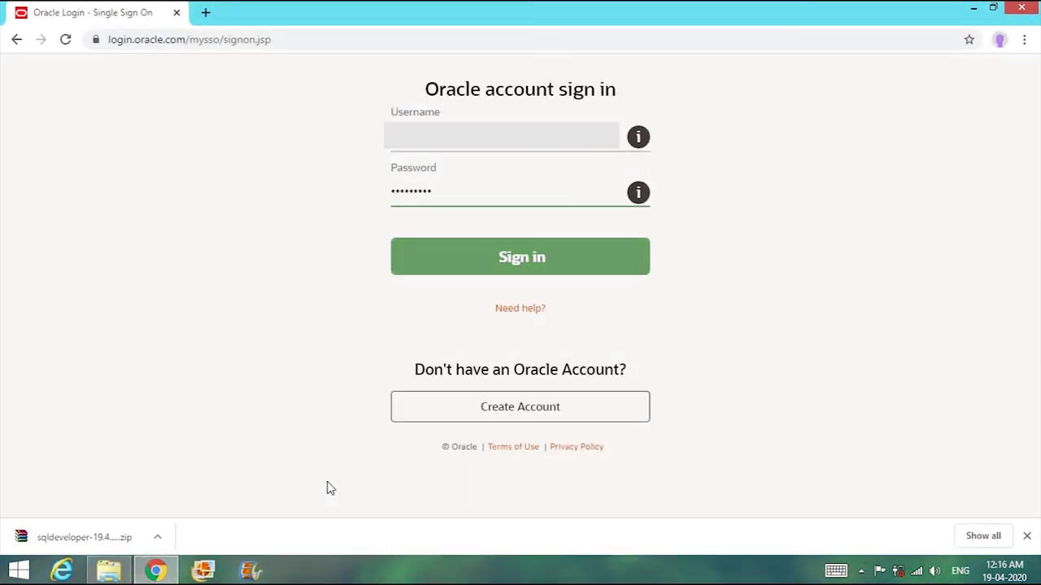
- Extract the downloaded zip to a sqldeveloper-19.4.0.354.1759-x64 folder
{"action": "right_click", "coordinate": [89, 538]}
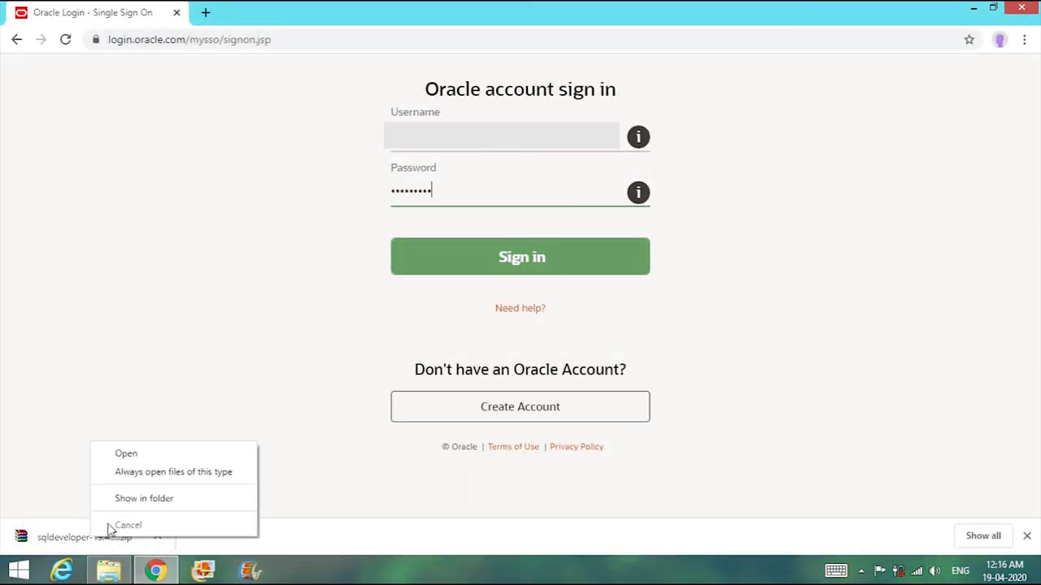
{"action": "left_click", "coordinate": [139, 499]}
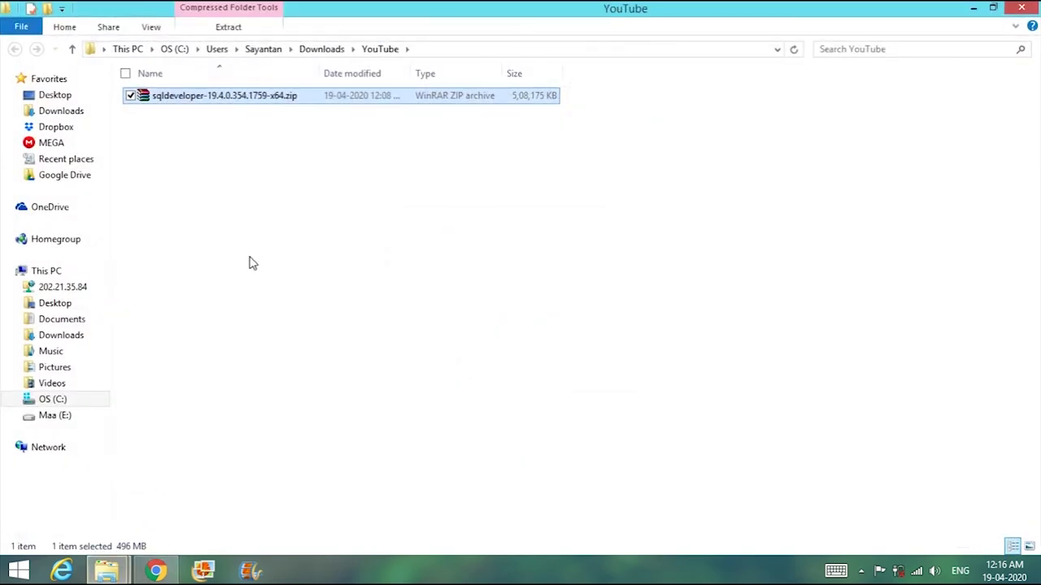
{"action": "right_click", "coordinate": [261, 102]}
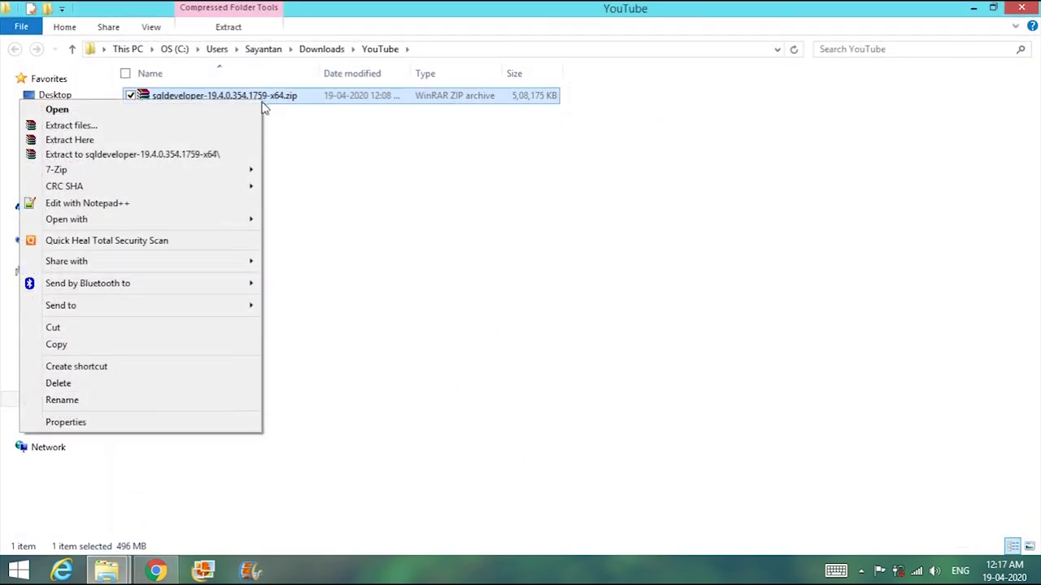
{"action": "left_click", "coordinate": [210, 155]}
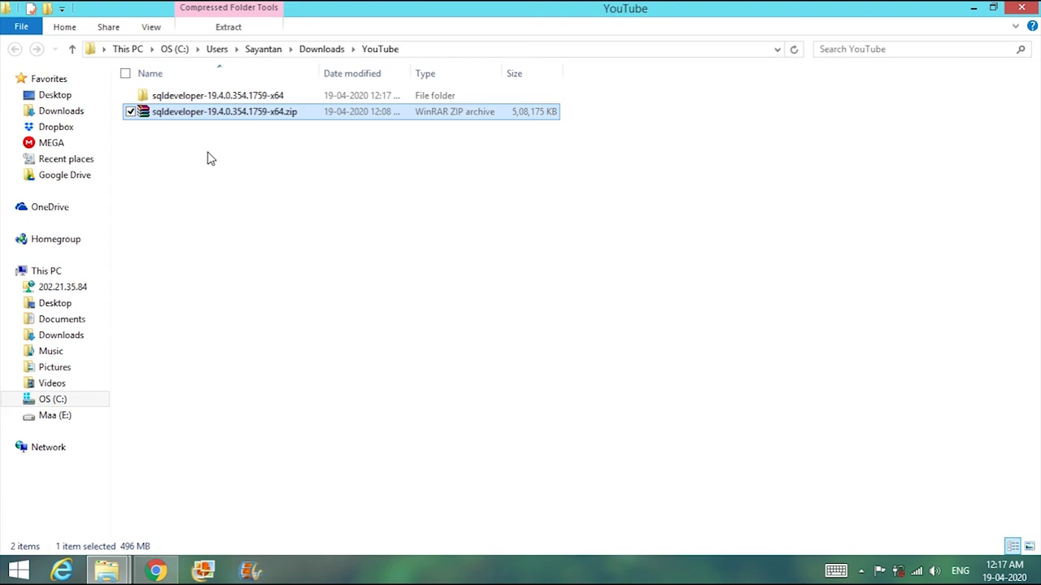
- Go into the extracted folder's inner sqldeveloper folder and select sqldeveloper.exe
{"action": "double_click", "coordinate": [241, 103]}
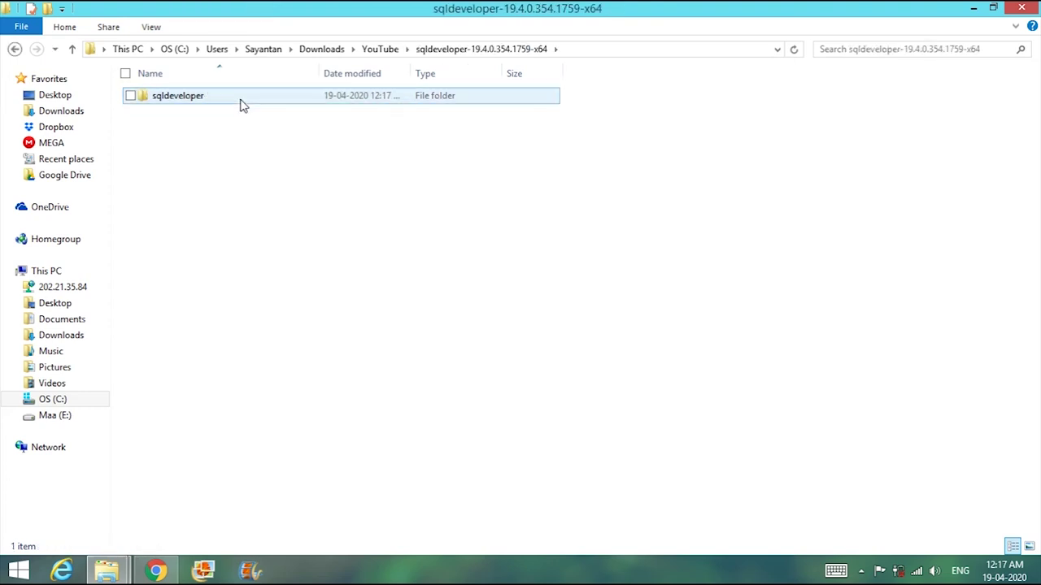
{"action": "double_click", "coordinate": [240, 103]}
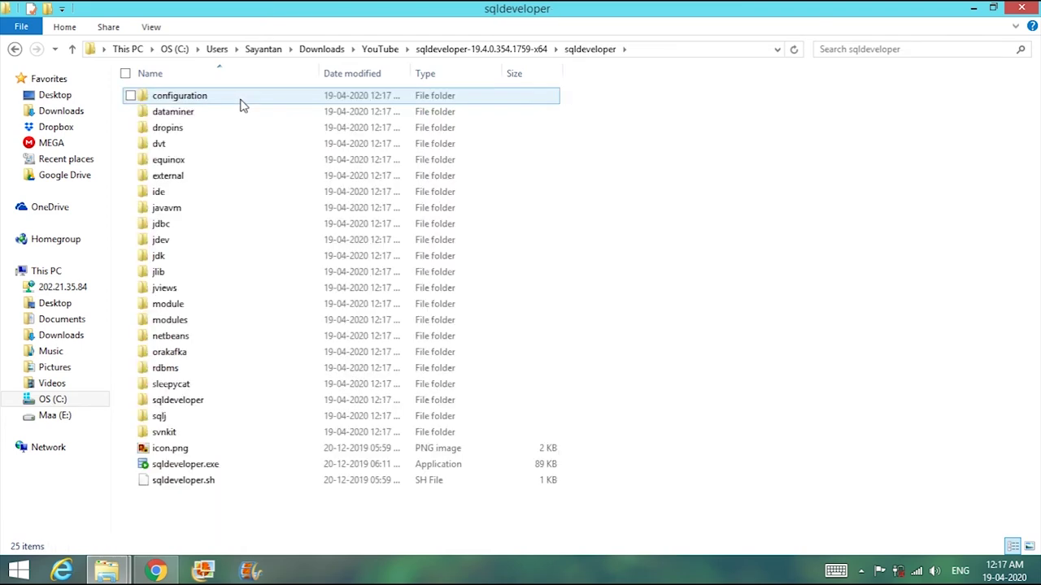
{"action": "left_click", "coordinate": [248, 469]}
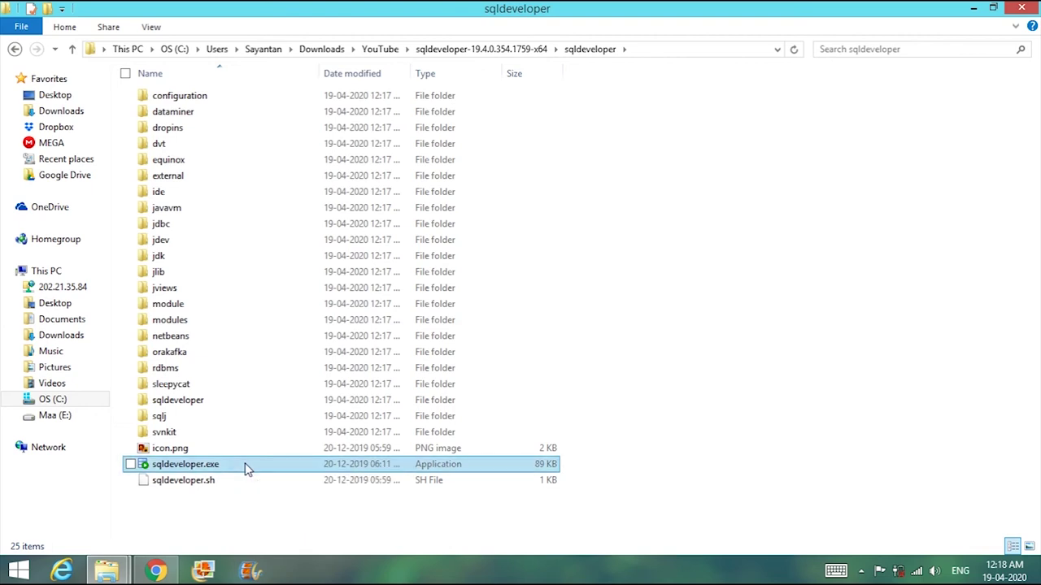
- Launch sqldeveloper.exe and maximize the SQL Developer 19.4 window on its Welcome Page
{"action": "double_click", "coordinate": [248, 469]}
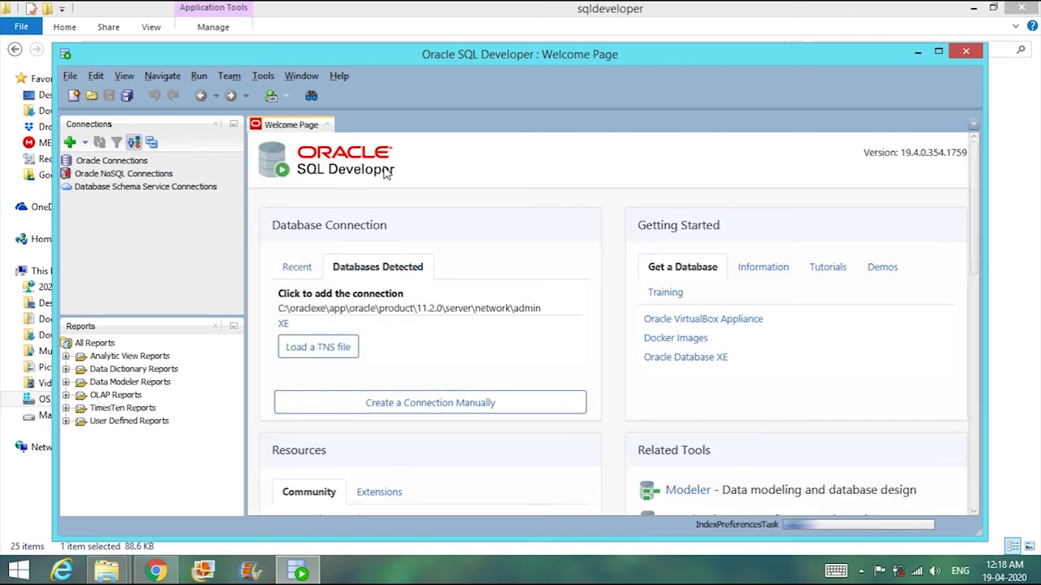
{"action": "left_click", "coordinate": [937, 52]}
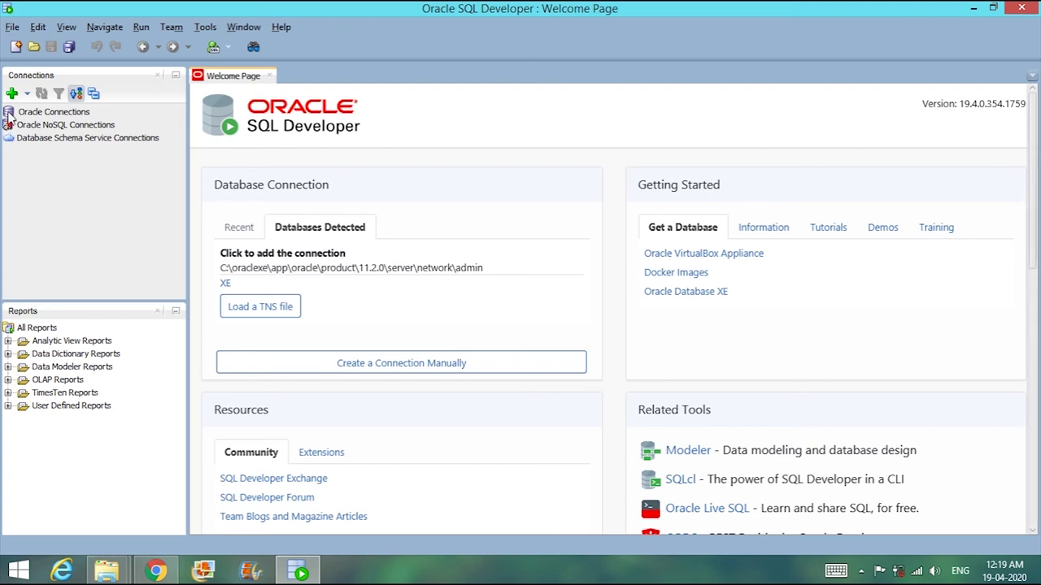
- Create connection ADMIN_LOCAL with username SYSTEM and its password, test it successfully, and connect
{"action": "left_click", "coordinate": [11, 95]}
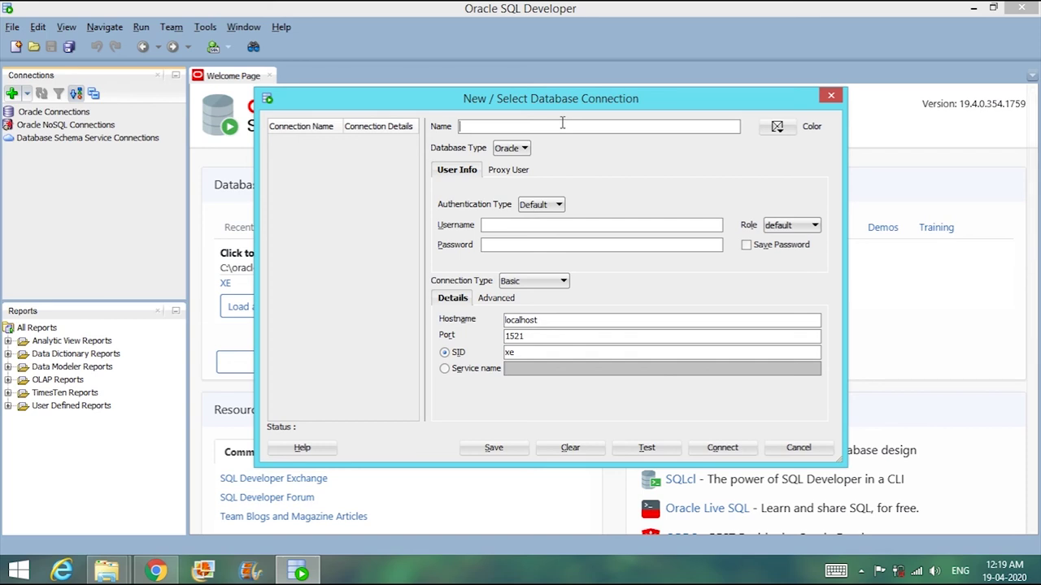
{"action": "type", "text": "ADMIN _LOCAL"}
{"action": "left_click", "coordinate": [563, 225]}
{"action": "type", "text": "SYSTEM"}
{"action": "key", "text": "BackSpace"}
{"action": "key", "text": "BackSpace"}
{"action": "key", "text": "BackSpace"}
{"action": "key", "text": "BackSpace"}
{"action": "key", "text": "BackSpace"}
{"action": "key", "text": "BackSpace"}
{"action": "type", "text": "SYSTEMoracle"}
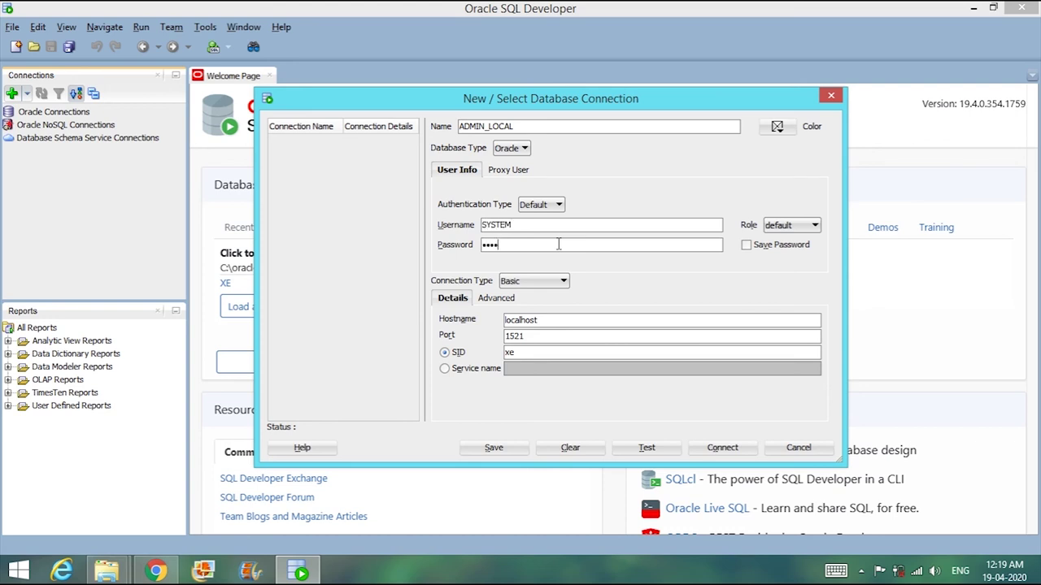
{"action": "left_click", "coordinate": [646, 448]}
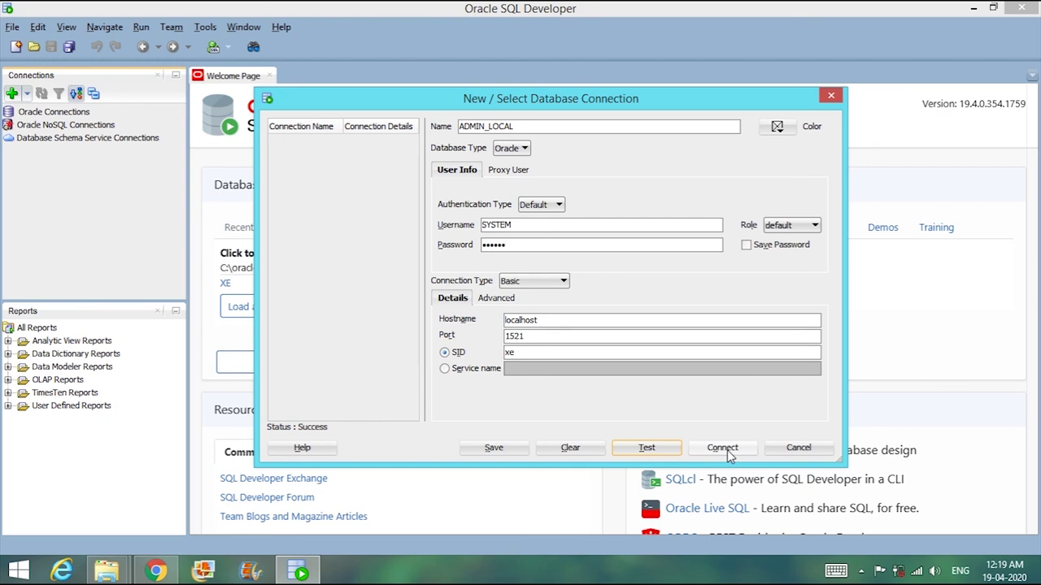
{"action": "left_click", "coordinate": [725, 450]}
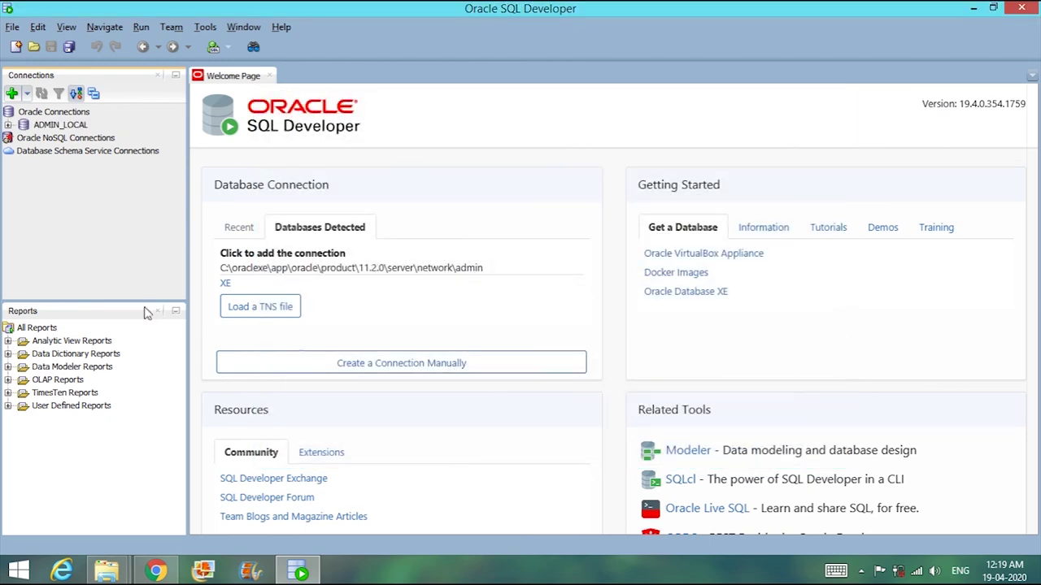
- Expand ADMIN_LOCAL's Tables and open STUDENT_DET to list its columns STUD_ID through PINCODE
{"action": "left_click", "coordinate": [7, 125]}
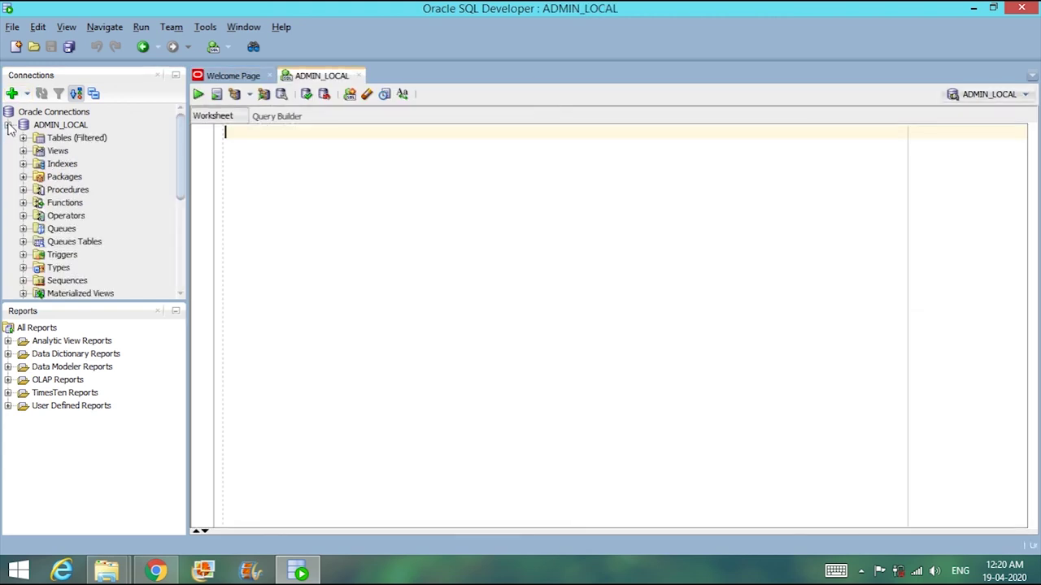
{"action": "left_click_drag", "start_coordinate": [81, 300], "coordinate": [81, 444]}
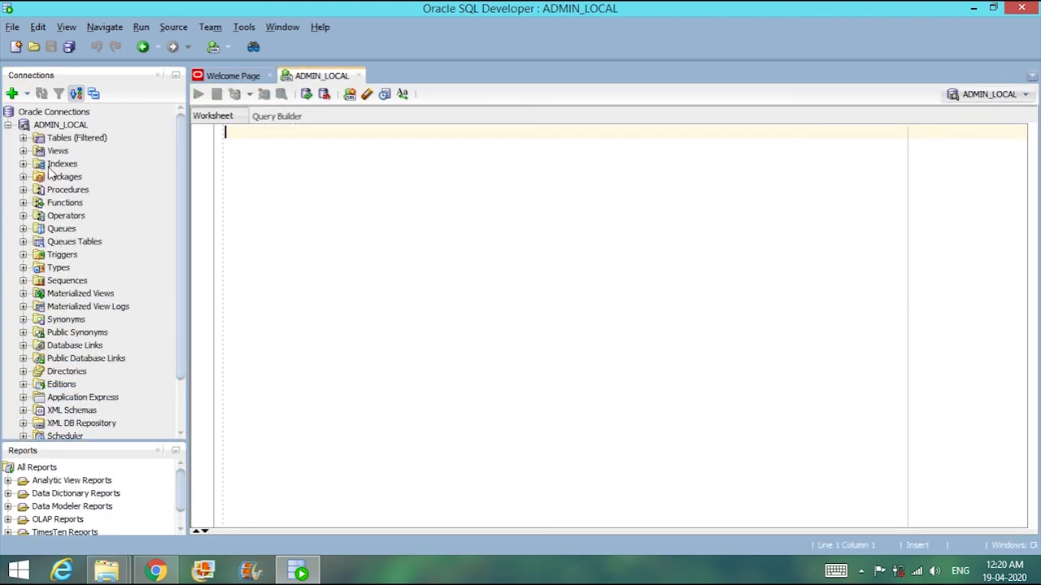
{"action": "left_click", "coordinate": [23, 137]}
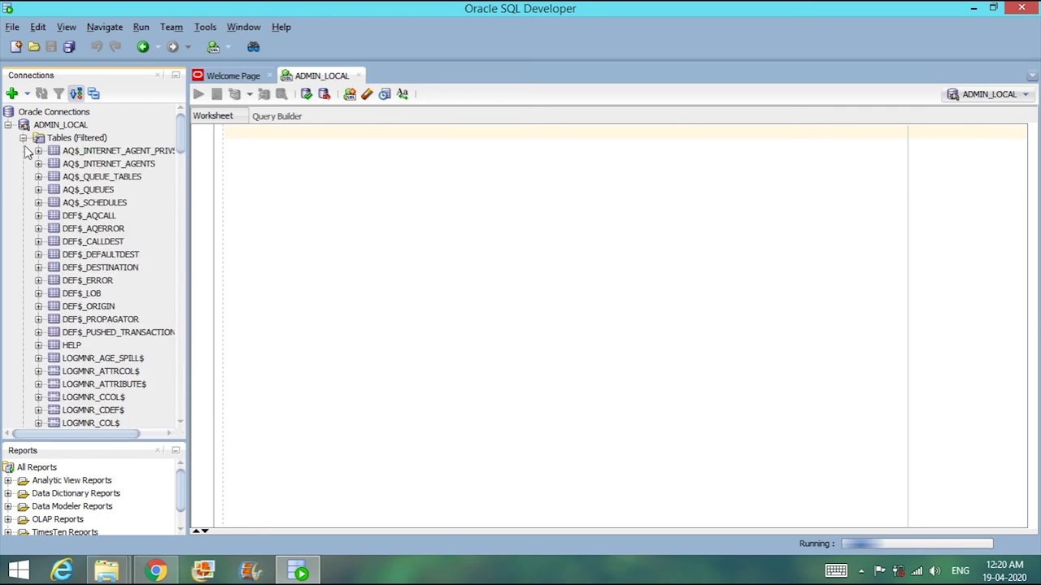
{"action": "left_click_drag", "start_coordinate": [184, 138], "coordinate": [172, 368]}
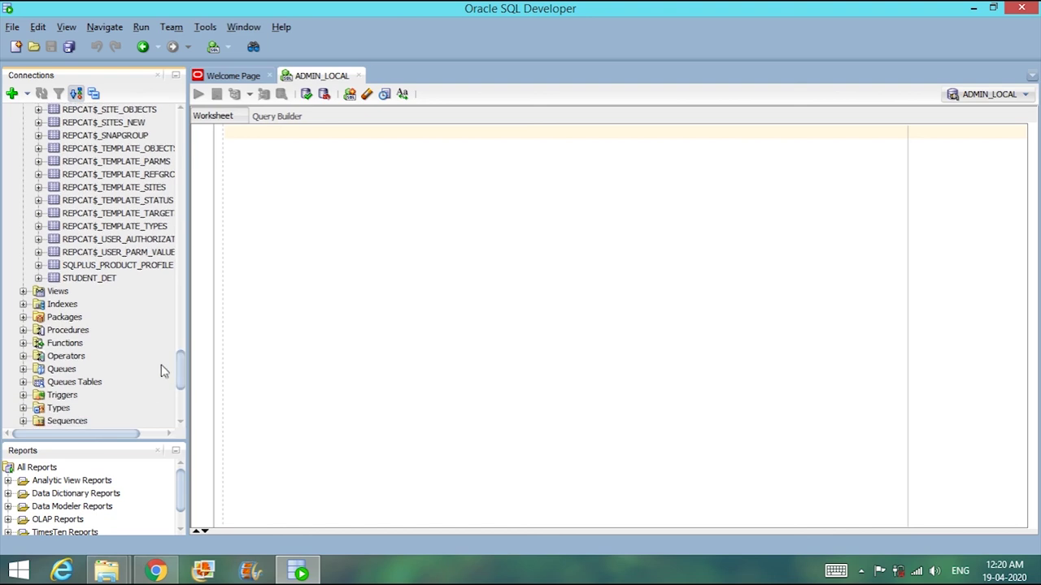
{"action": "right_click", "coordinate": [83, 279]}
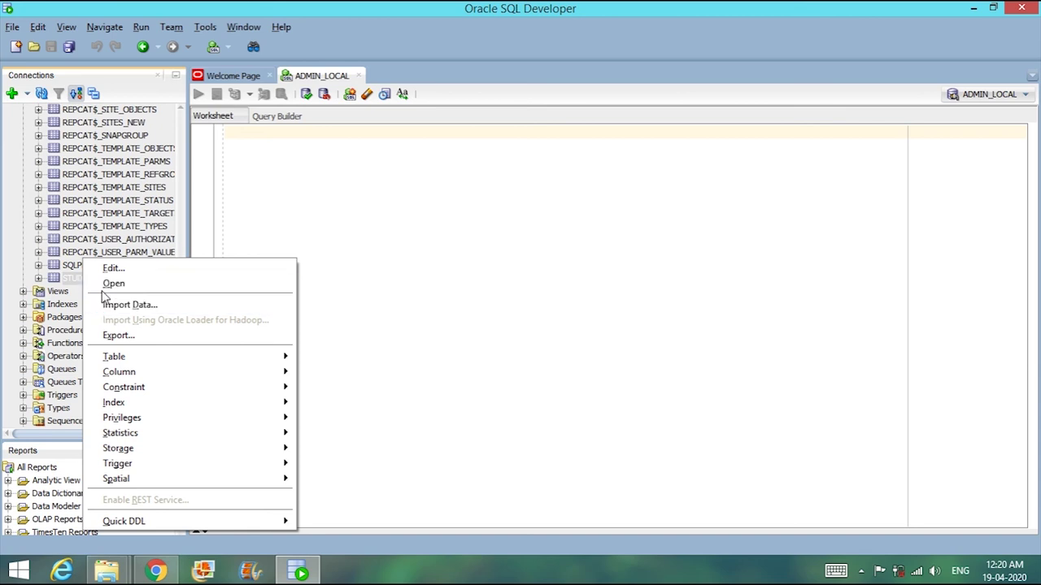
{"action": "double_click", "coordinate": [66, 279]}
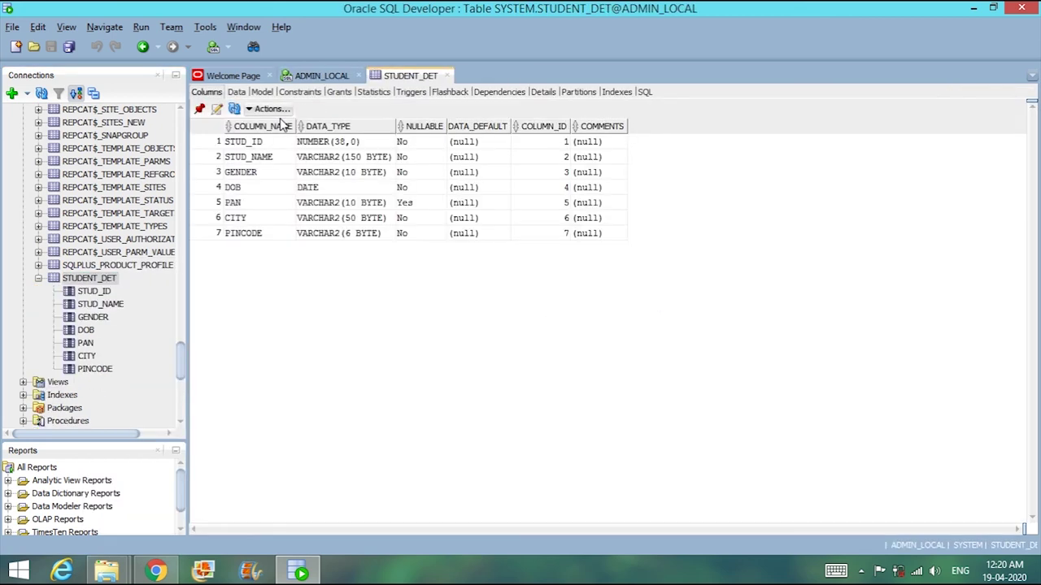